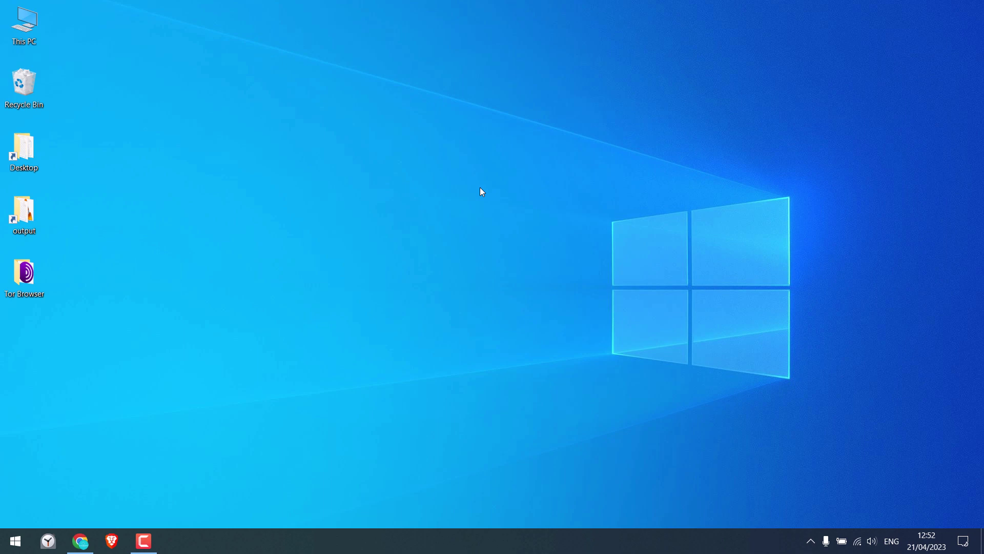
Search Control Panel's installed programs for Tor, and close the list when it isn't there
left_click(16, 540)
type("cont")
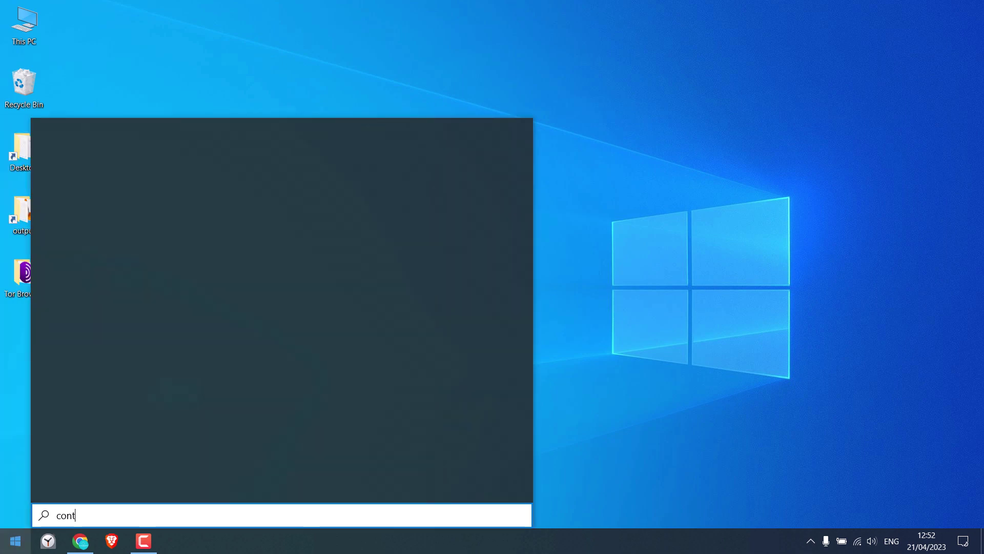
left_click(108, 192)
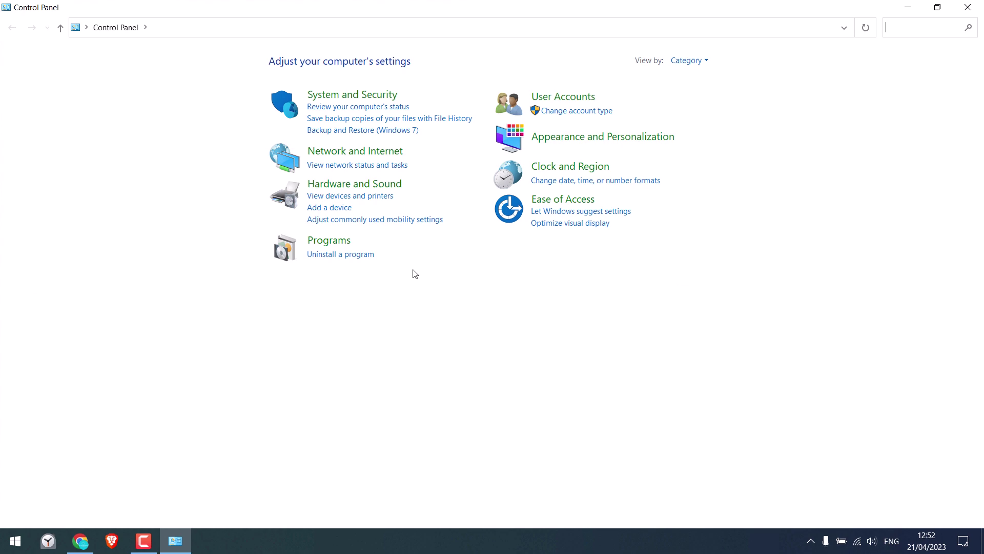
left_click(357, 254)
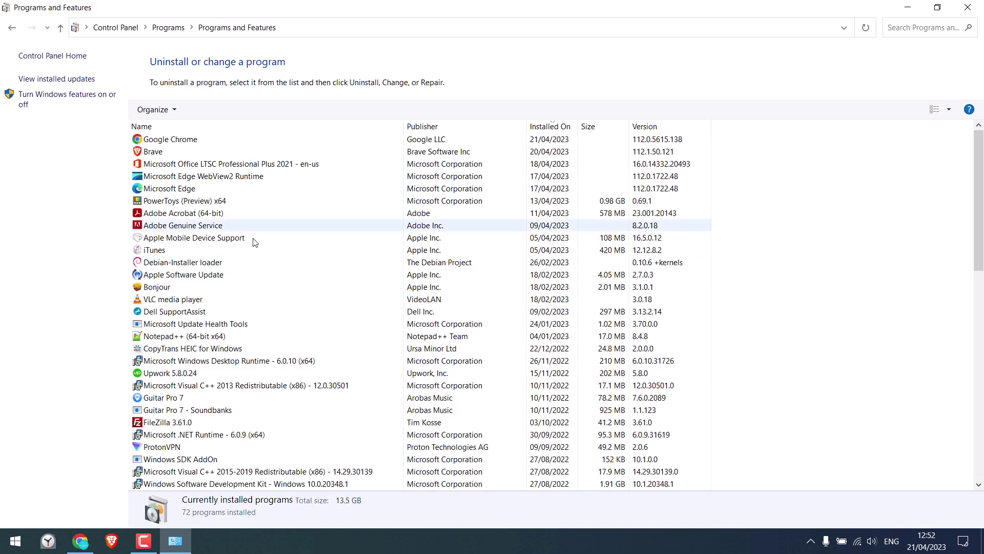
left_click(923, 27)
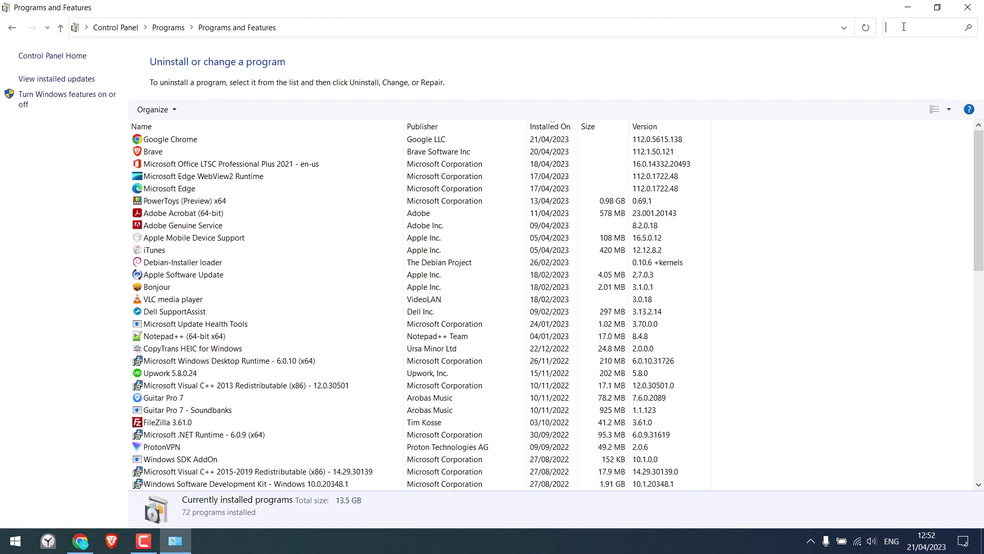
type("TOR")
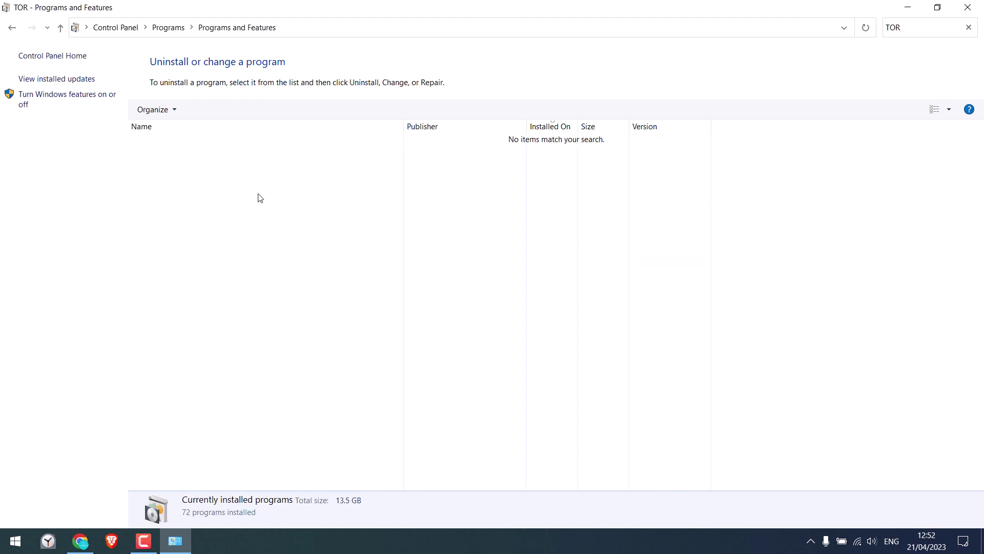
left_click(968, 7)
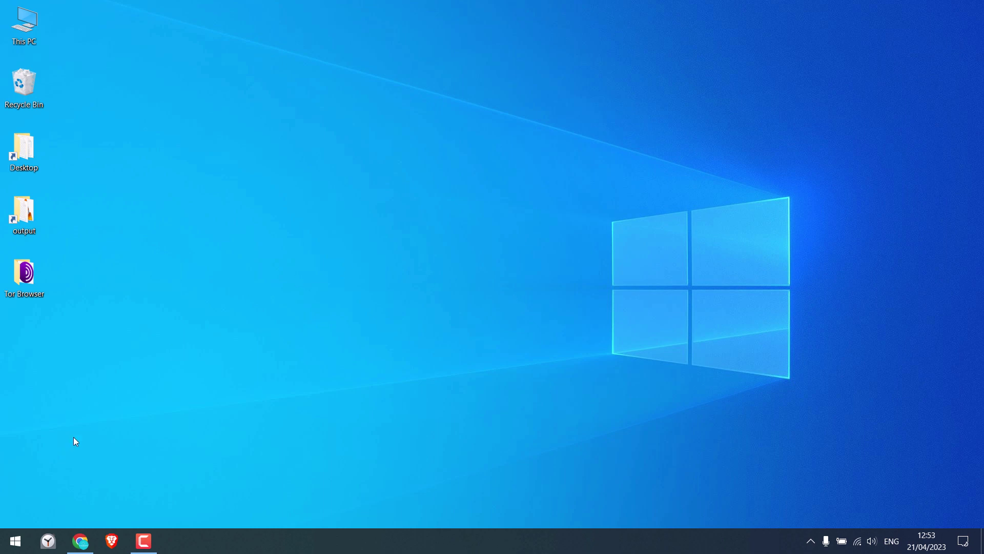
Return to the uninstalling guide and highlight the Windows folder and Trash steps and the Linux heading
left_click(81, 541)
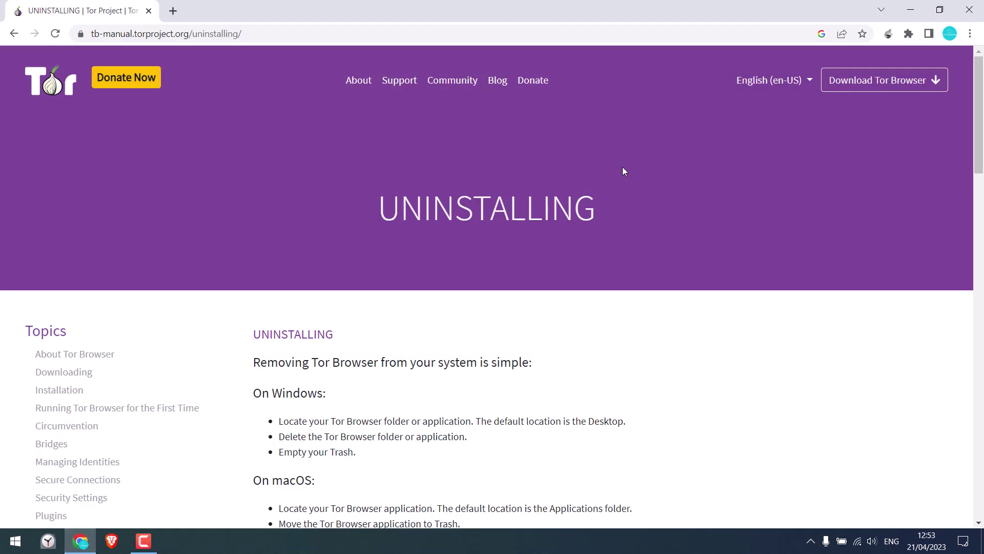
left_click_drag(383, 208, 643, 208)
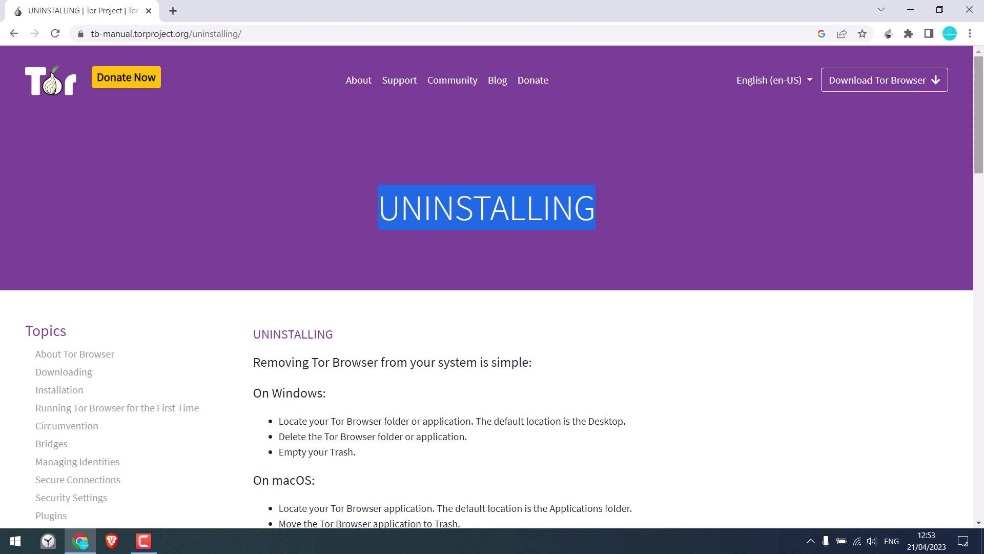
left_click_drag(978, 108, 980, 166)
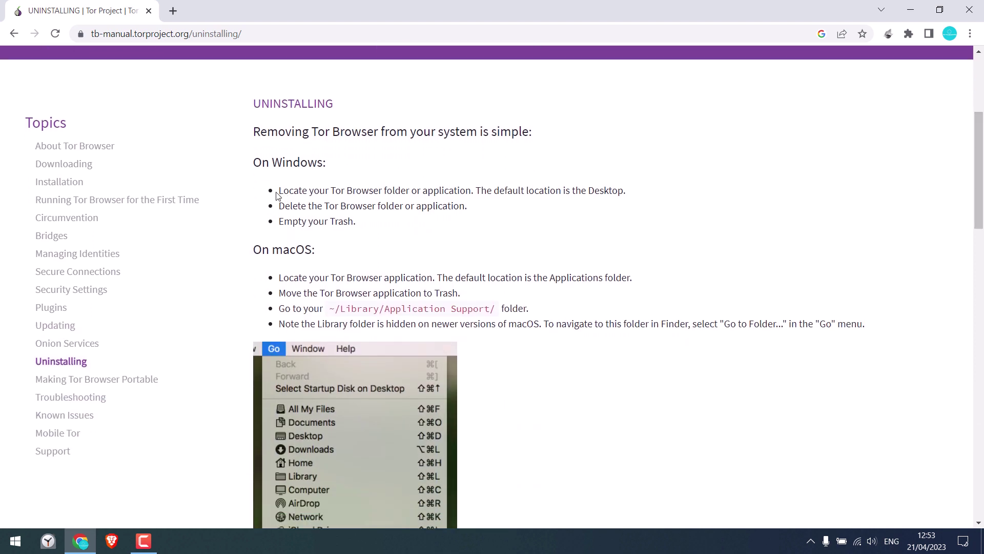
left_click_drag(277, 193, 661, 201)
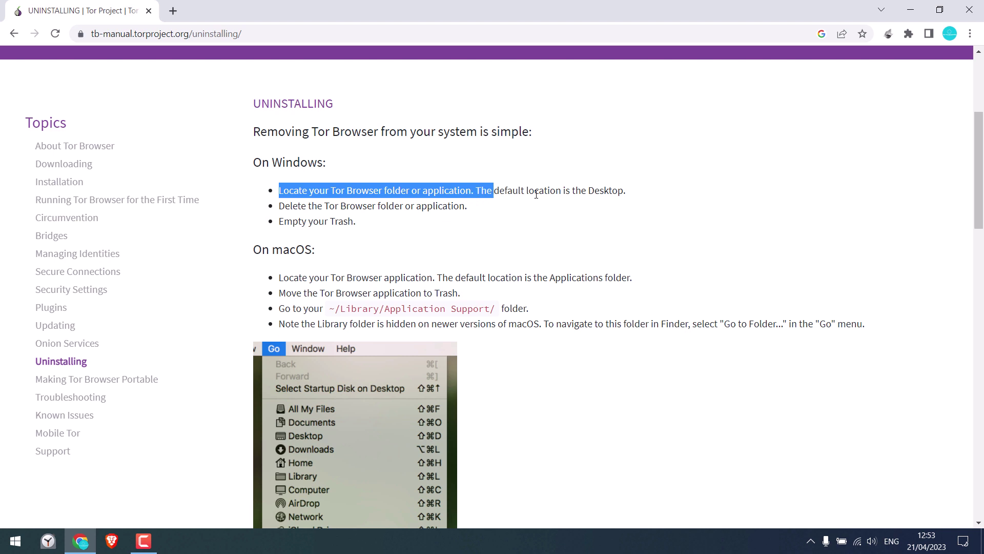
left_click(443, 209)
left_click_drag(277, 206, 473, 209)
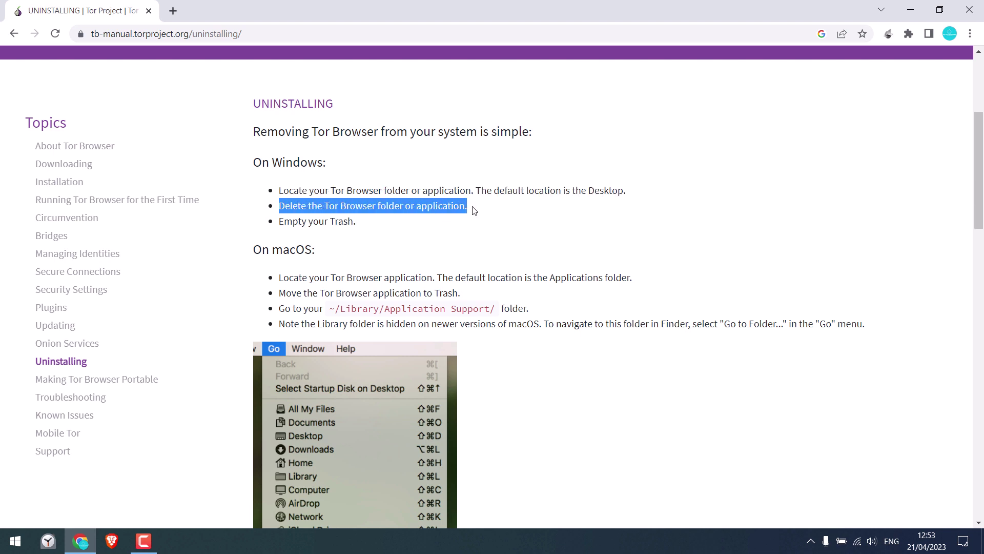
left_click_drag(279, 221, 356, 222)
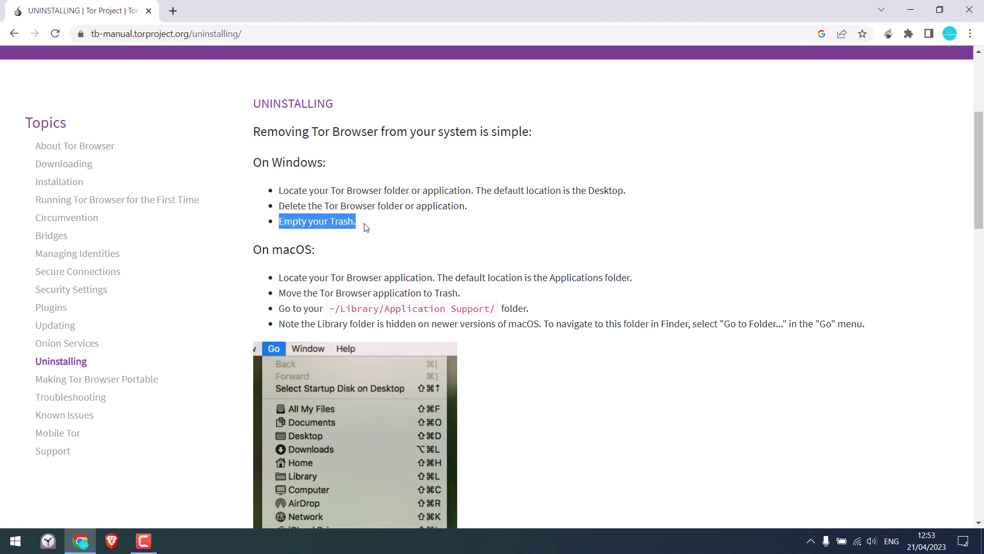
left_click(366, 226)
scroll(391, 241, "down", 2)
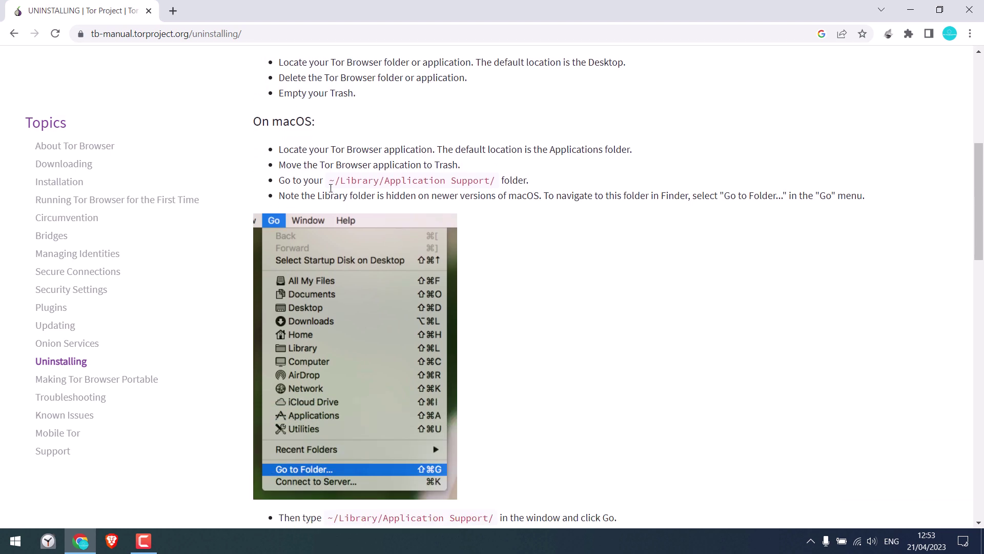
scroll(415, 236, "down", 2)
scroll(414, 236, "down", 4)
scroll(414, 236, "down", 3)
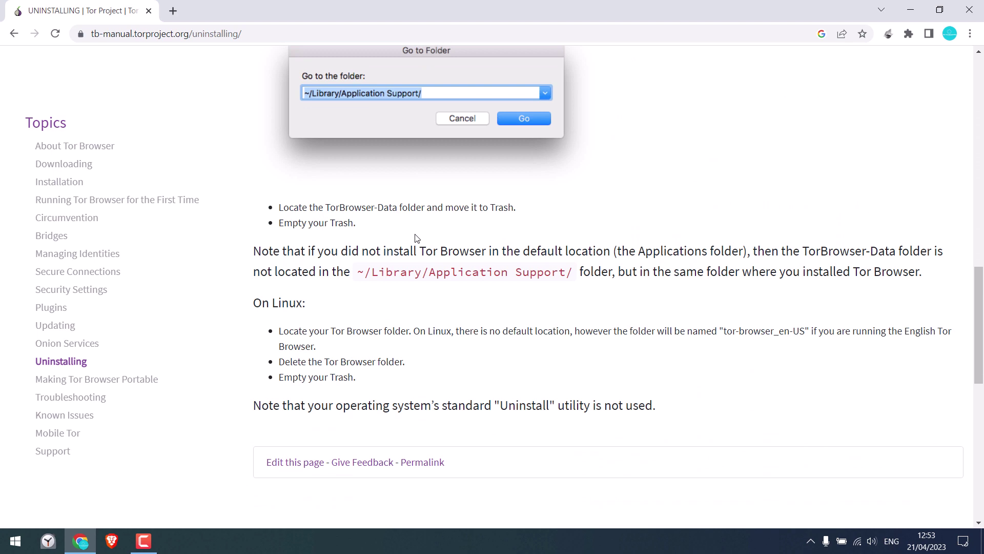
left_click_drag(254, 301, 332, 306)
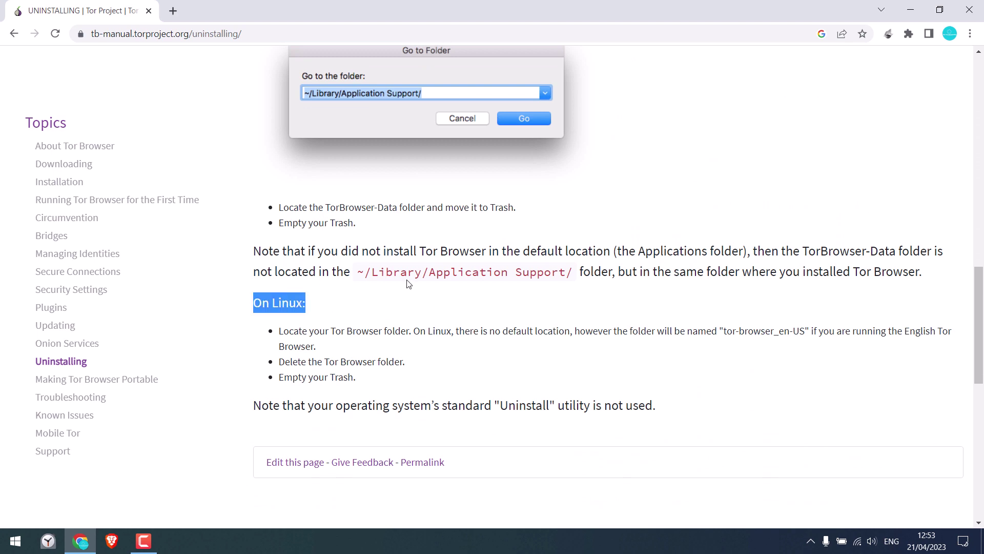
left_click(408, 307)
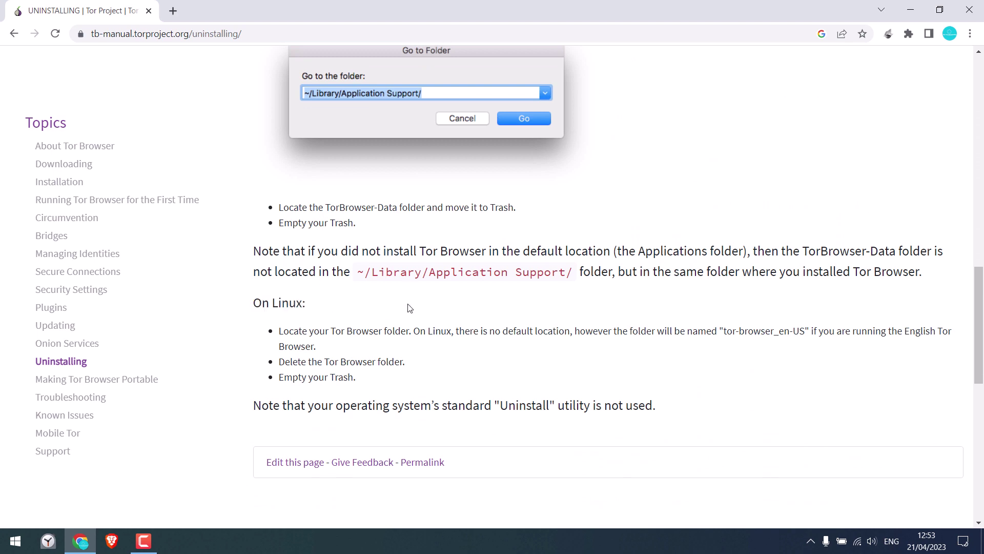
Minimize the browser and select the Tor Browser shortcut on the desktop
left_click(911, 11)
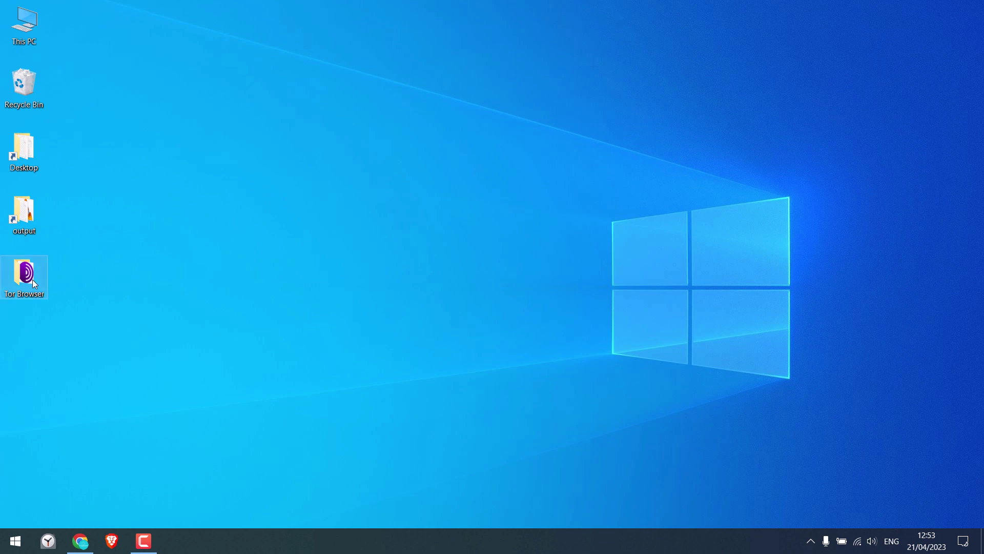
left_click(16, 274)
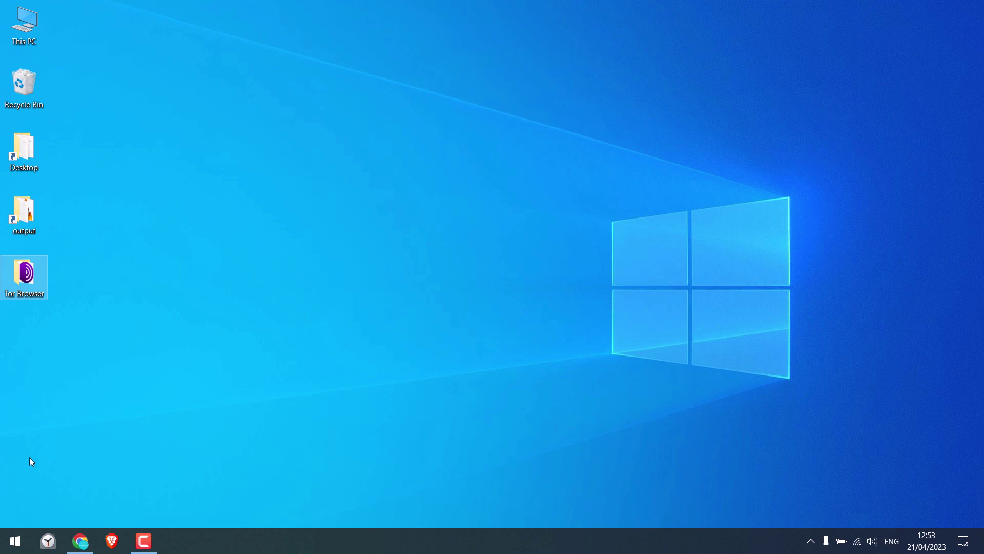
Search for 'tor' and open Start Tor Browser's file location in the Start Menu Programs folder
left_click(15, 540)
type("tor")
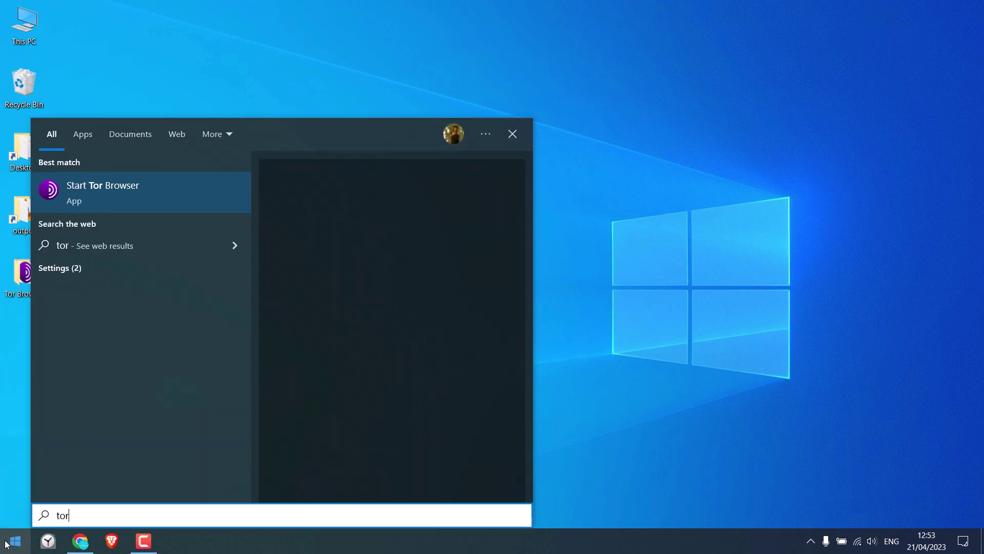
right_click(107, 189)
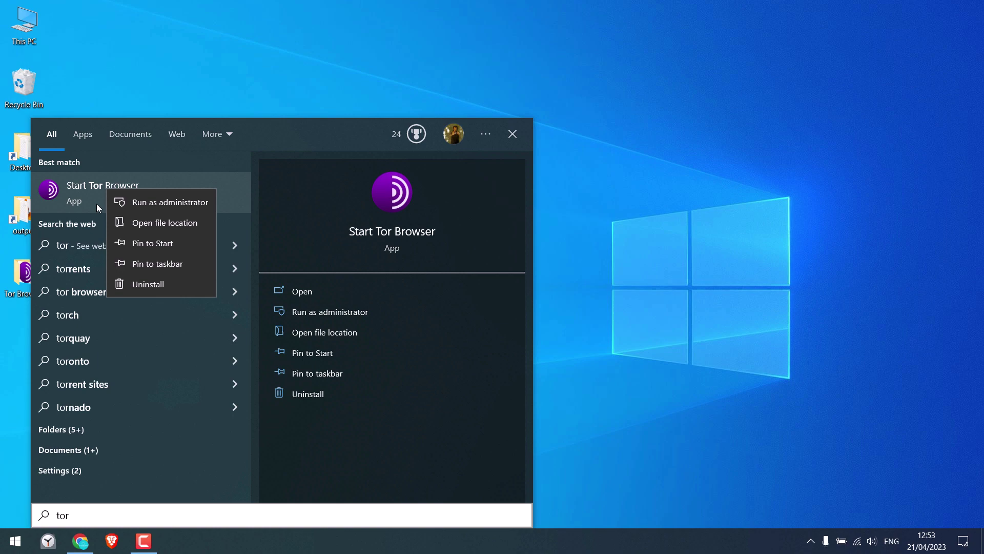
left_click(164, 222)
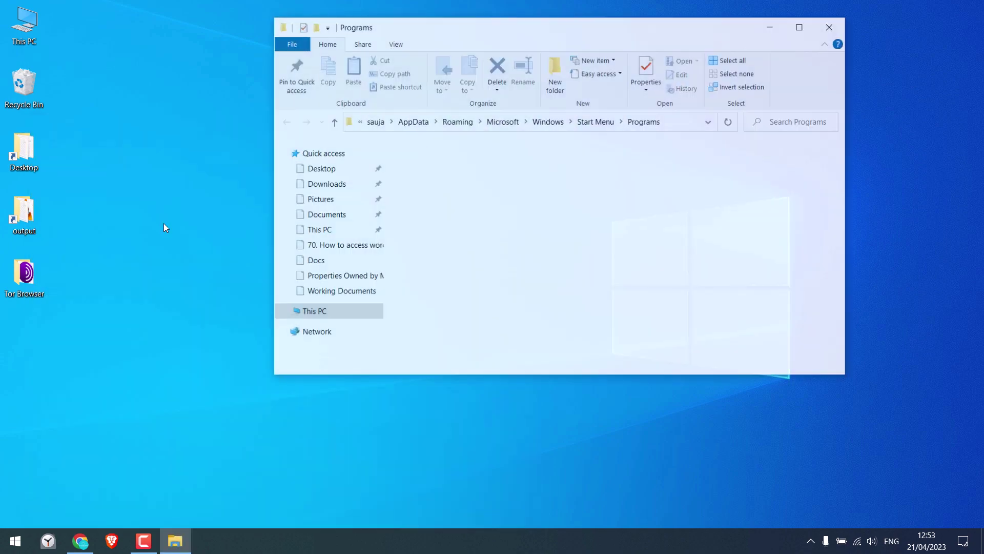
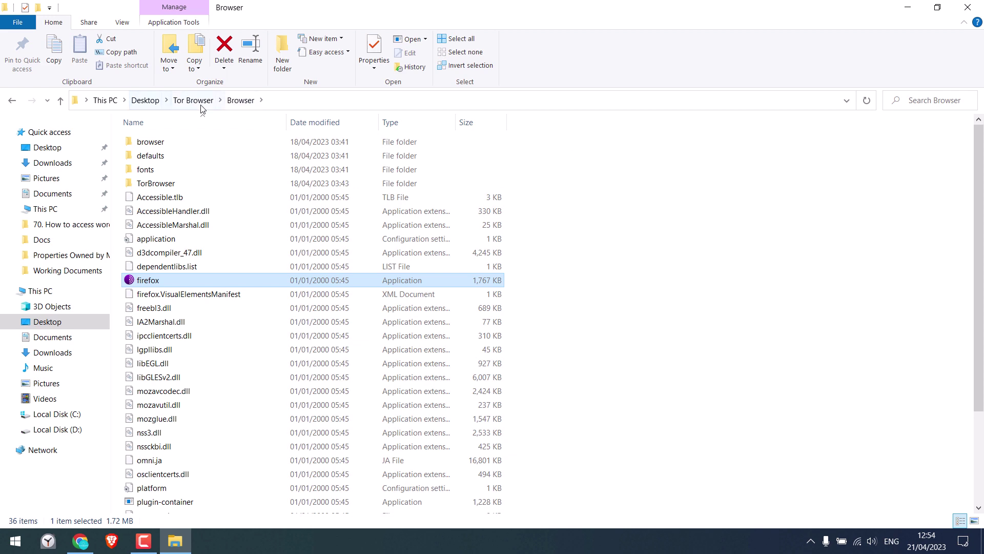
Return to the Desktop folder and highlight the Tor Browser folder deletion step in the uninstall guide
left_click(145, 100)
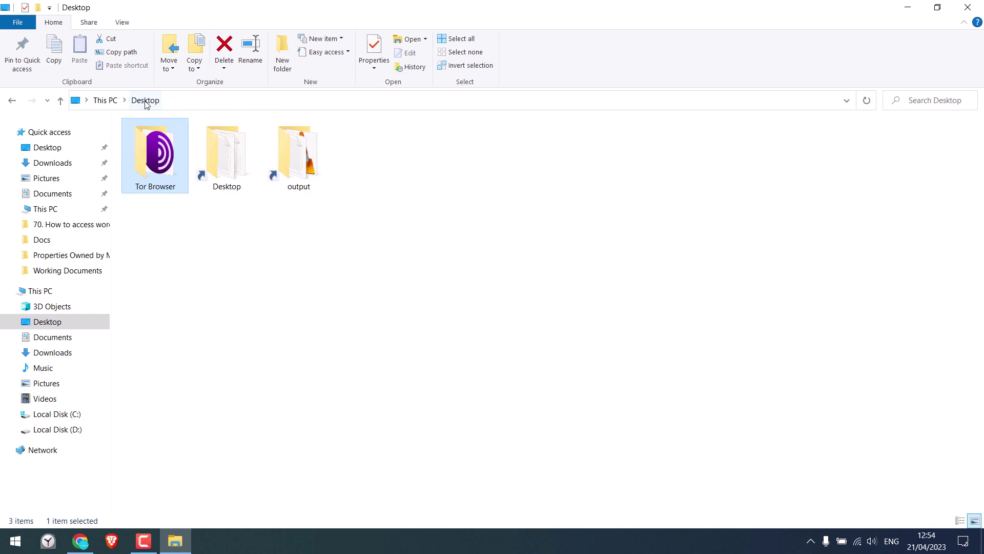
left_click(80, 541)
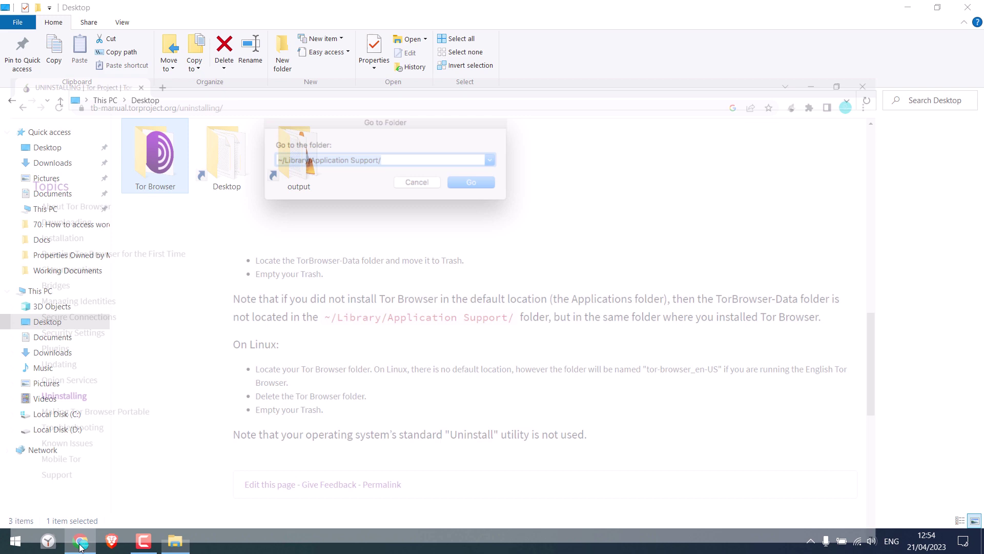
scroll(305, 207, "up", 3)
scroll(305, 207, "down", 2)
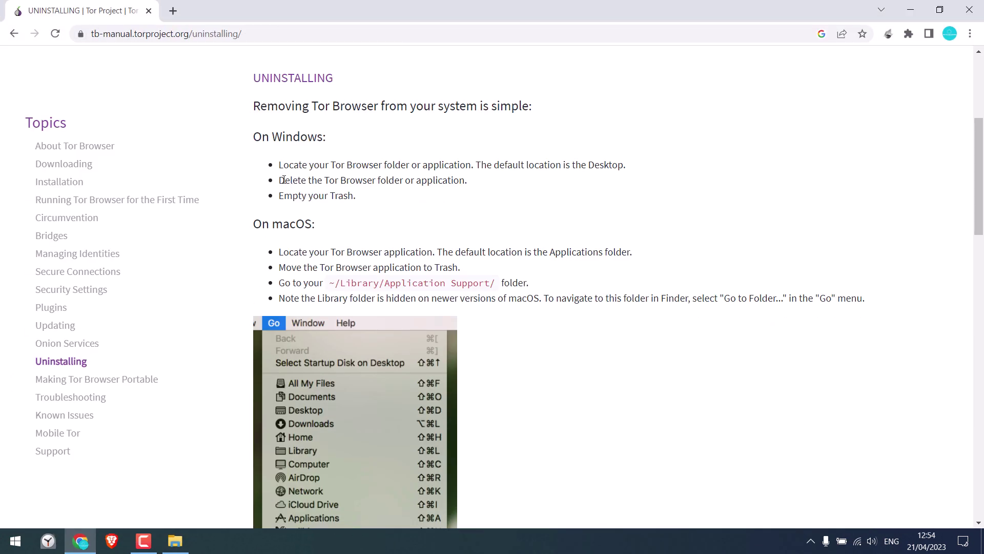
left_click_drag(282, 180, 467, 180)
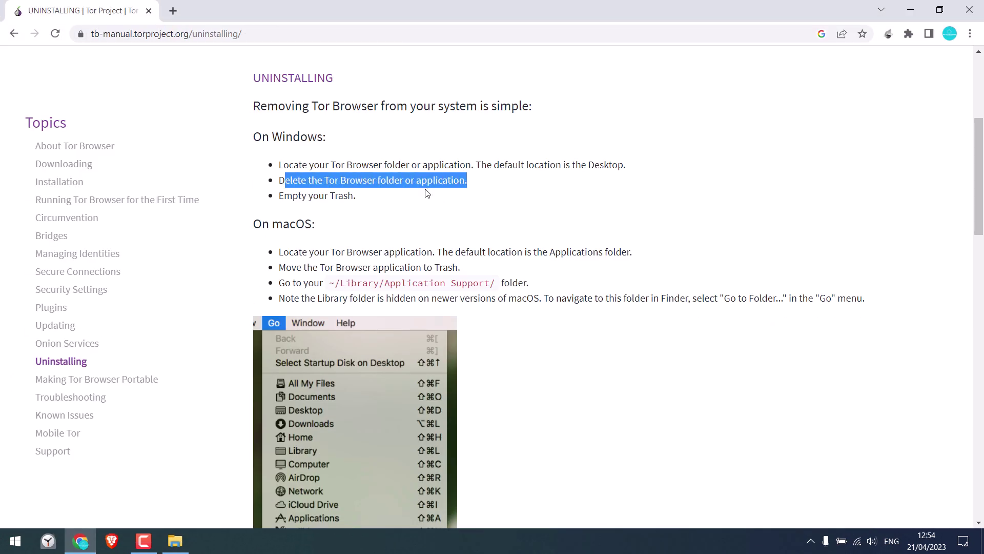
Delete the Tor Browser folder from the Desktop
left_click(911, 10)
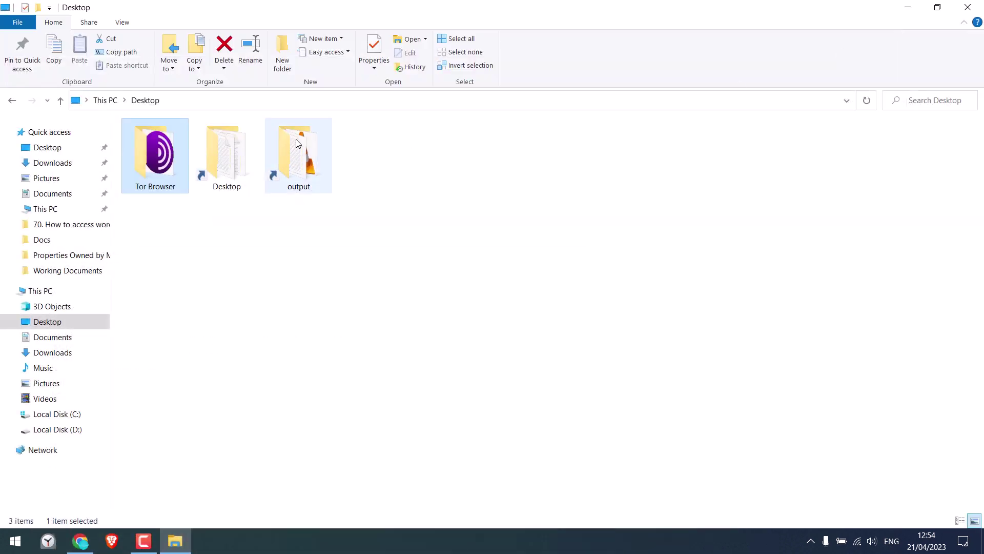
right_click(148, 156)
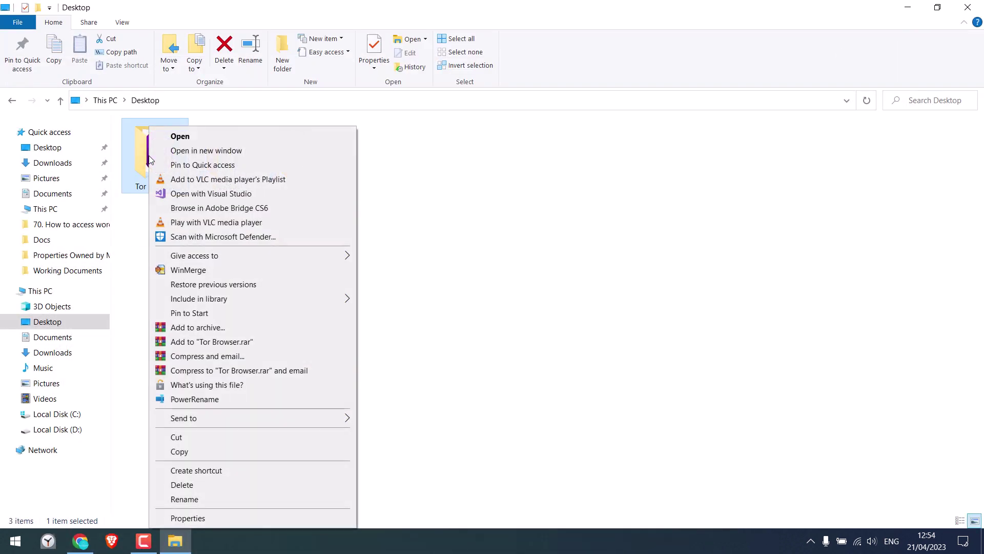
left_click(185, 484)
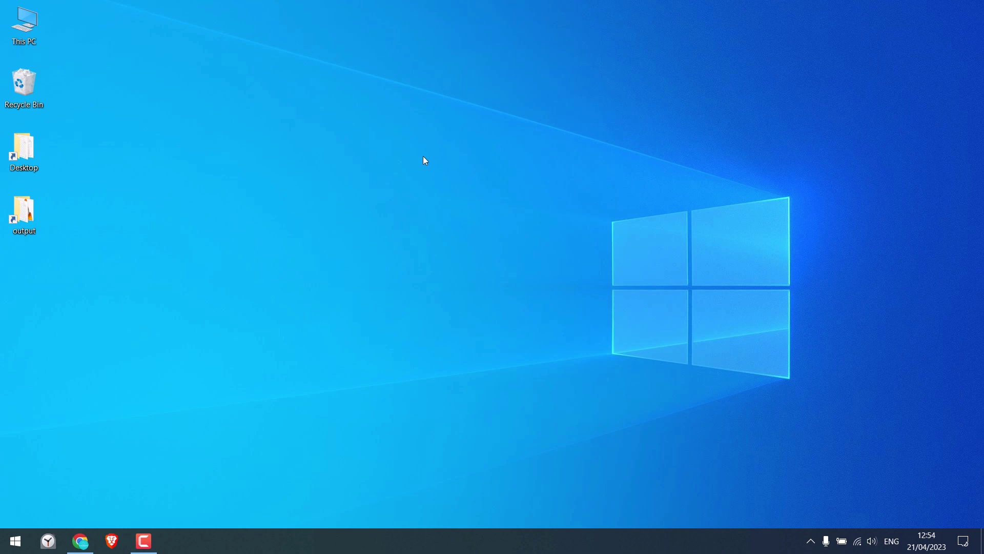
Refresh the desktop, then delete the broken Start Tor Browser shortcut found through Start search
right_click(423, 156)
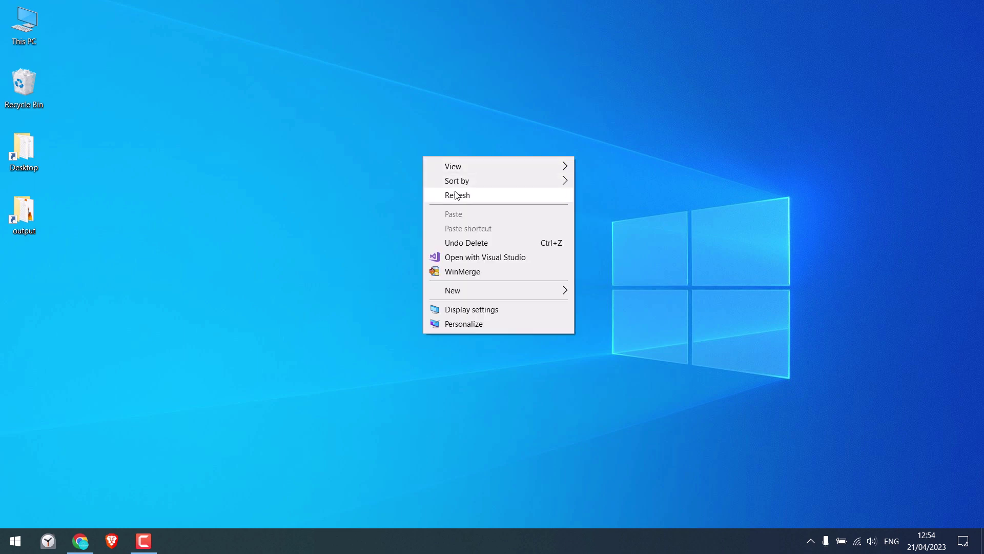
left_click(453, 191)
left_click(15, 540)
type("t")
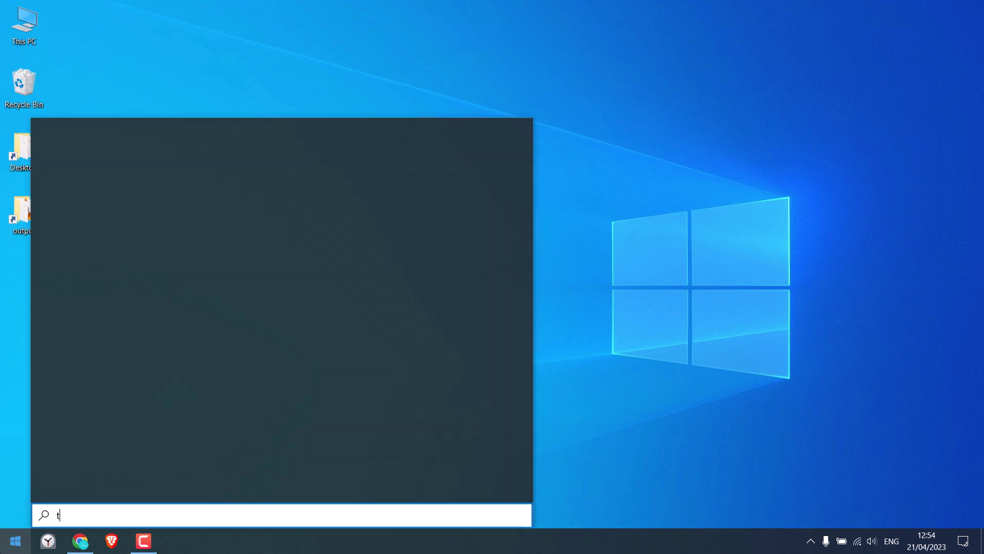
type("o")
left_click(116, 198)
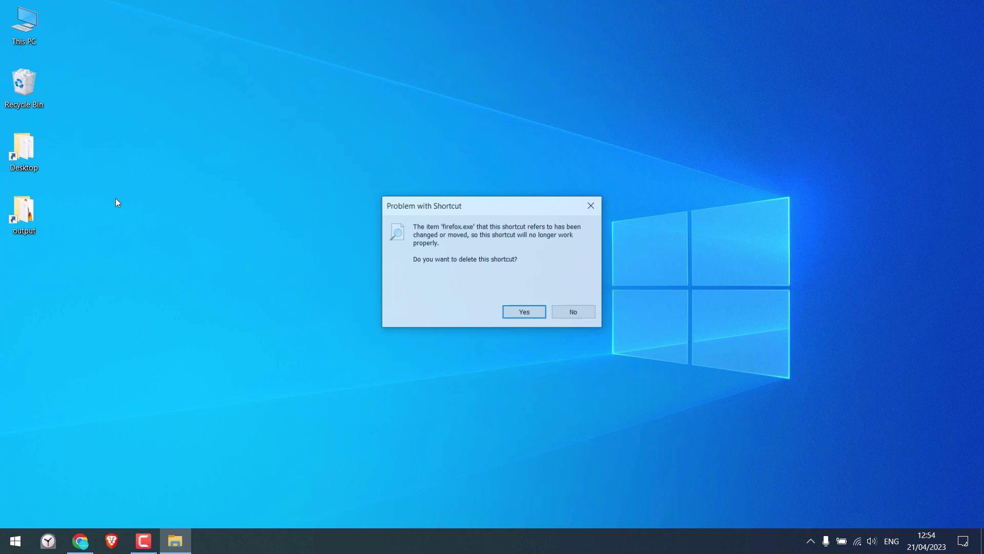
left_click(525, 312)
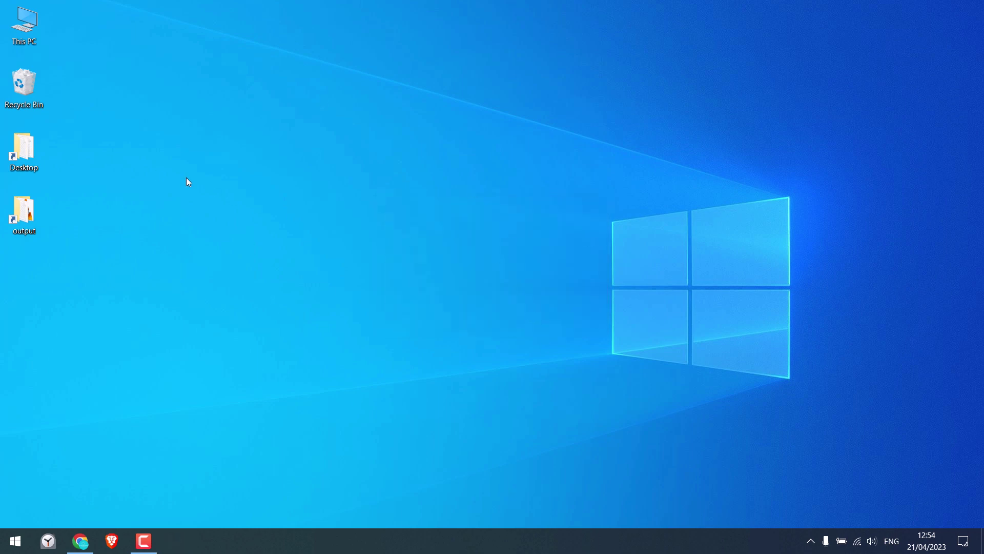
Empty the Recycle Bin and bring back the Tor uninstalling guide
right_click(15, 86)
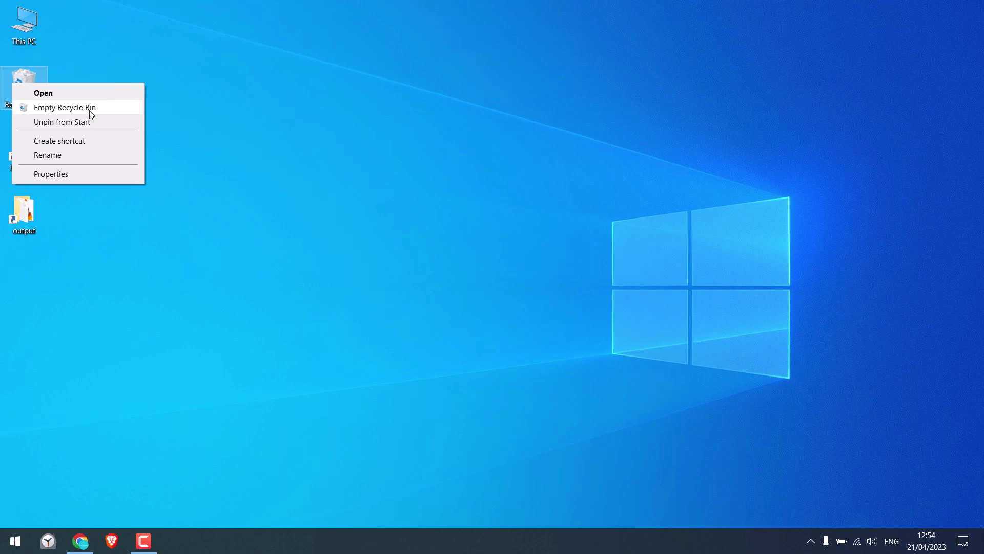
left_click(362, 154)
left_click(81, 541)
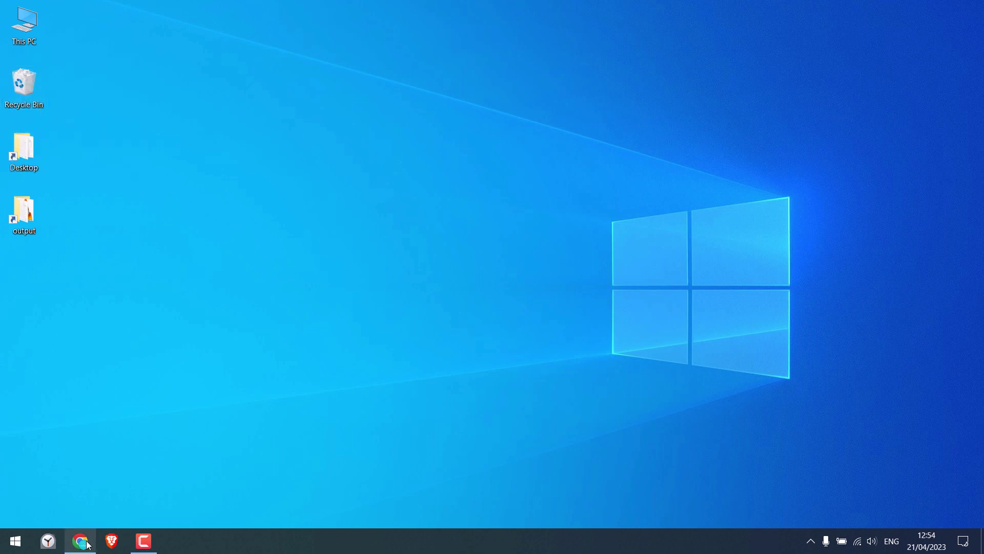
scroll(543, 235, "up", 3)
scroll(542, 236, "up", 2)
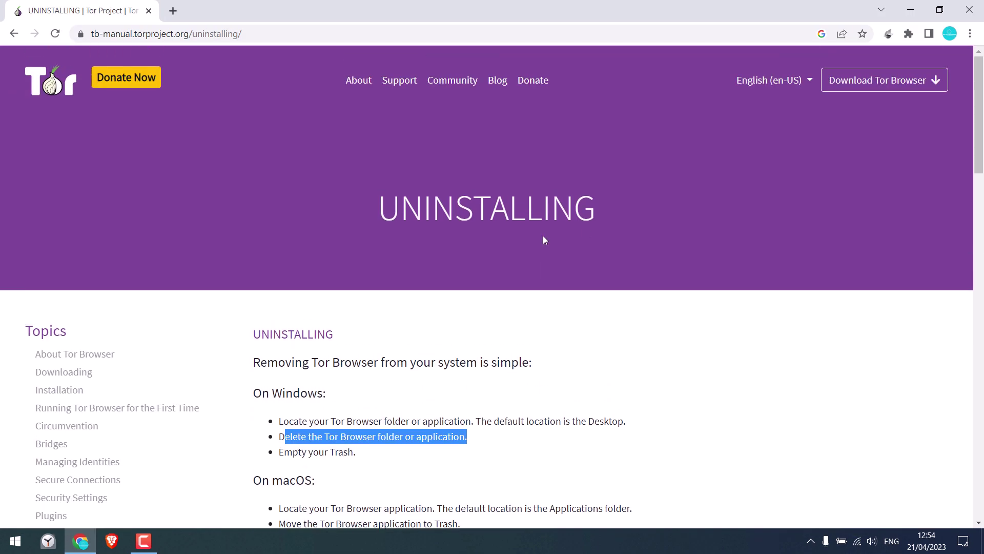